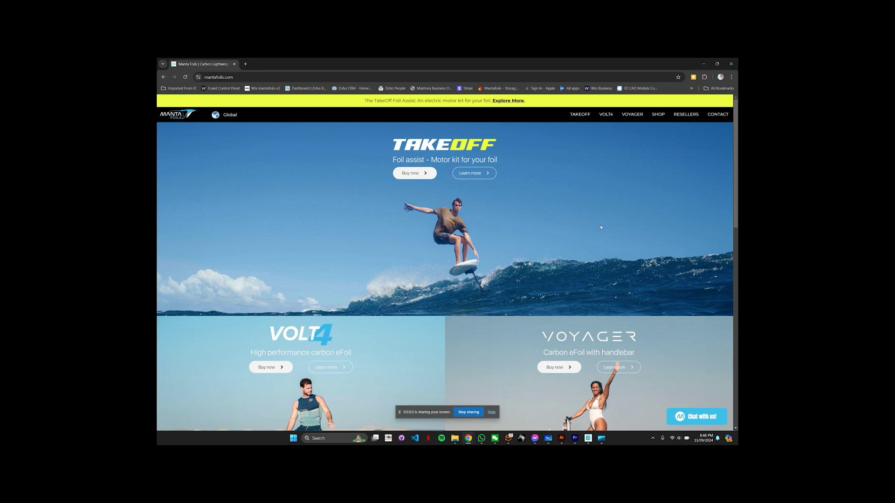
- Scroll down the Manta Foils page toward the TakeOff Air battery update download link
{"action": "scroll", "coordinate": [601, 227], "scroll_direction": "down", "scroll_amount": 2}
{"action": "scroll", "coordinate": [601, 227], "scroll_direction": "down", "scroll_amount": 1}
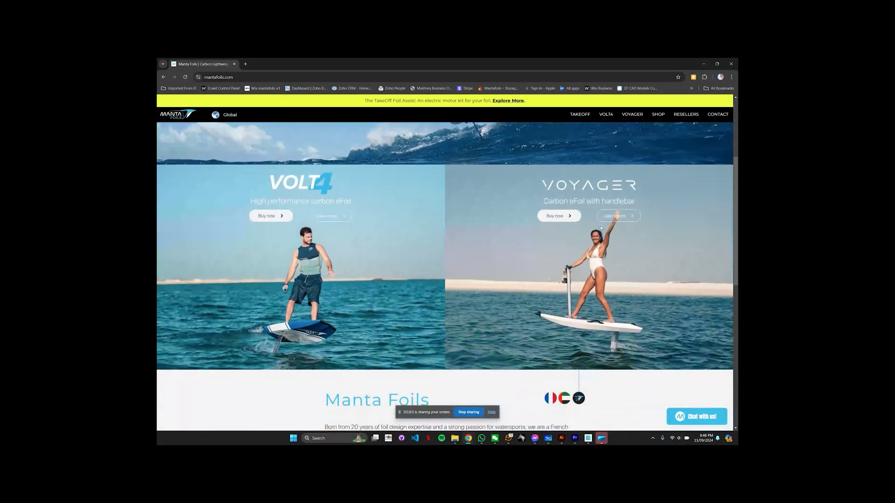
{"action": "scroll", "coordinate": [601, 228], "scroll_direction": "down", "scroll_amount": 4}
{"action": "scroll", "coordinate": [600, 228], "scroll_direction": "down", "scroll_amount": 3}
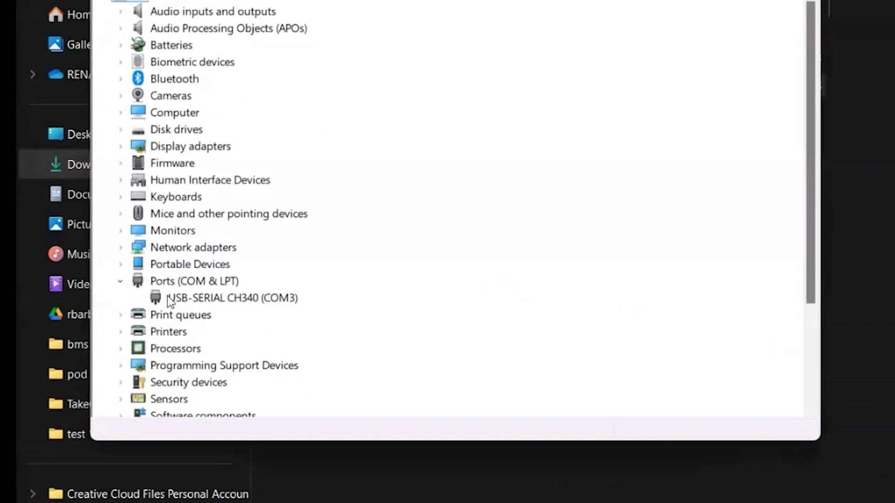
- Open the Properties dialog of the USB-SERIAL CH340 (COM3) adapter under Ports
{"action": "left_click", "coordinate": [216, 300]}
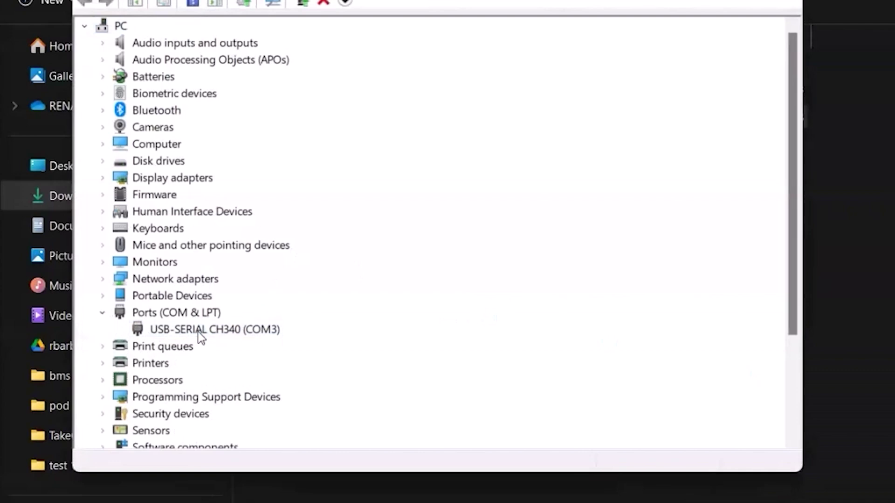
{"action": "double_click", "coordinate": [216, 300]}
- Open the CH340 adapter's Advanced port settings and keep the COM port number at COM3
{"action": "left_click", "coordinate": [329, 76]}
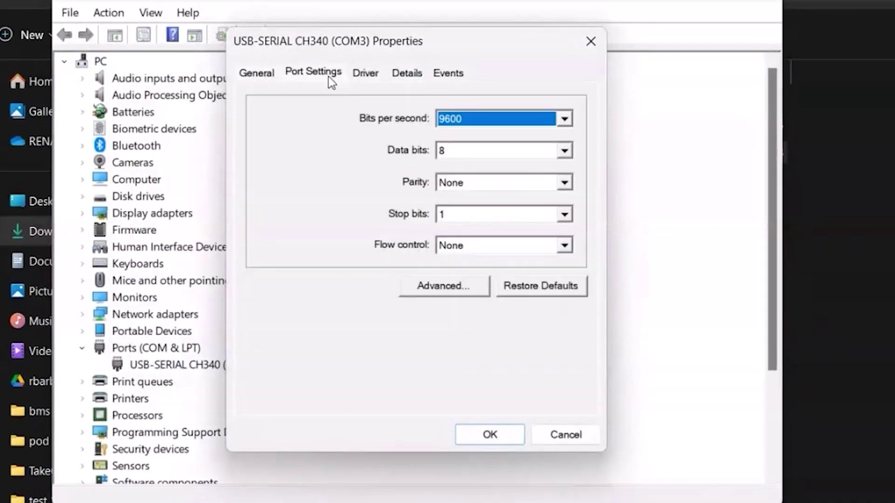
{"action": "left_click", "coordinate": [455, 290]}
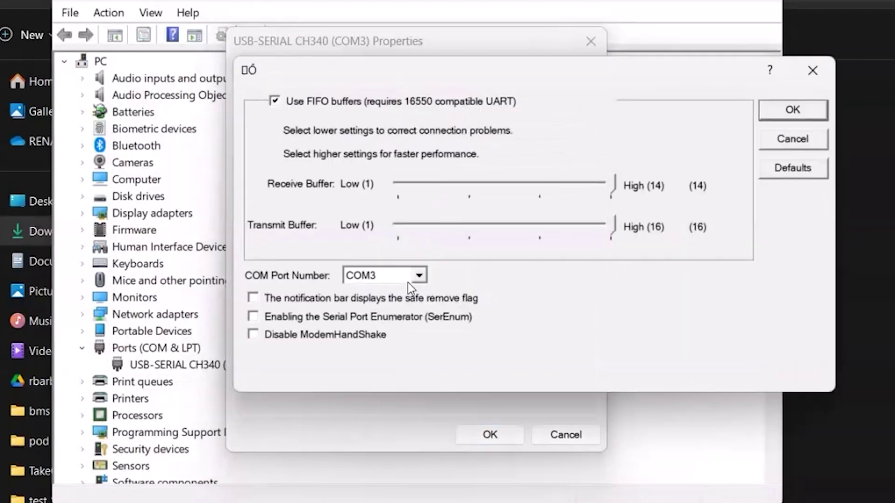
{"action": "left_click", "coordinate": [420, 275]}
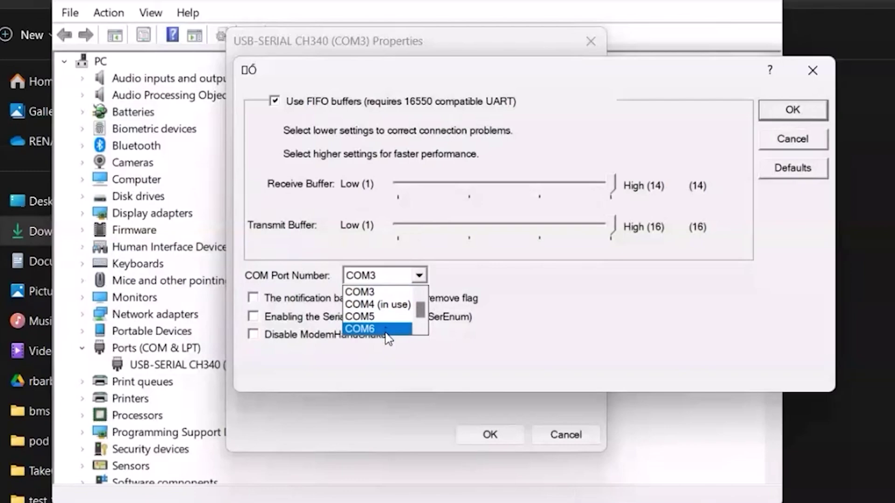
{"action": "left_click", "coordinate": [468, 280]}
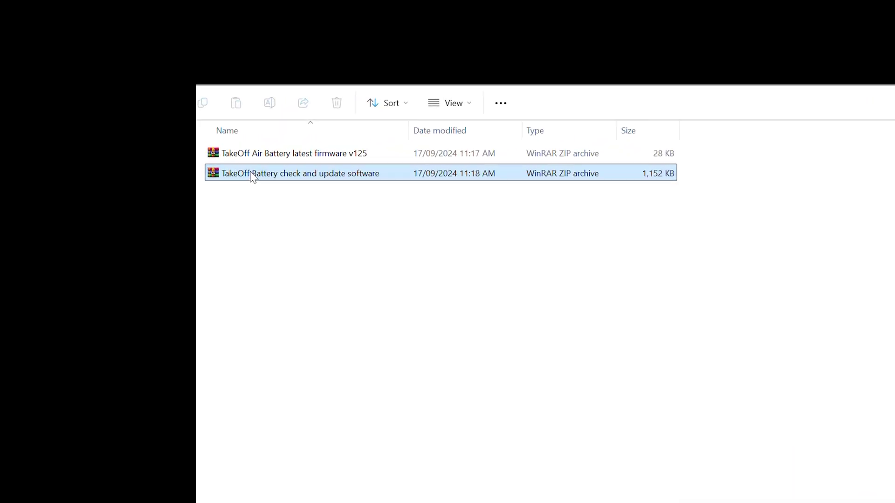
- Extract the battery check-and-update software and firmware v125 ZIPs into their suggested folders
{"action": "right_click", "coordinate": [206, 132]}
{"action": "left_click", "coordinate": [322, 285]}
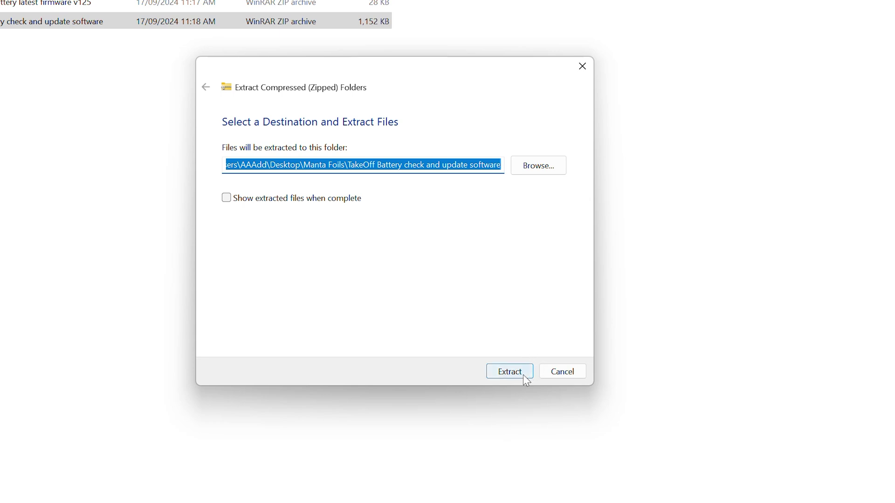
{"action": "left_click", "coordinate": [524, 375]}
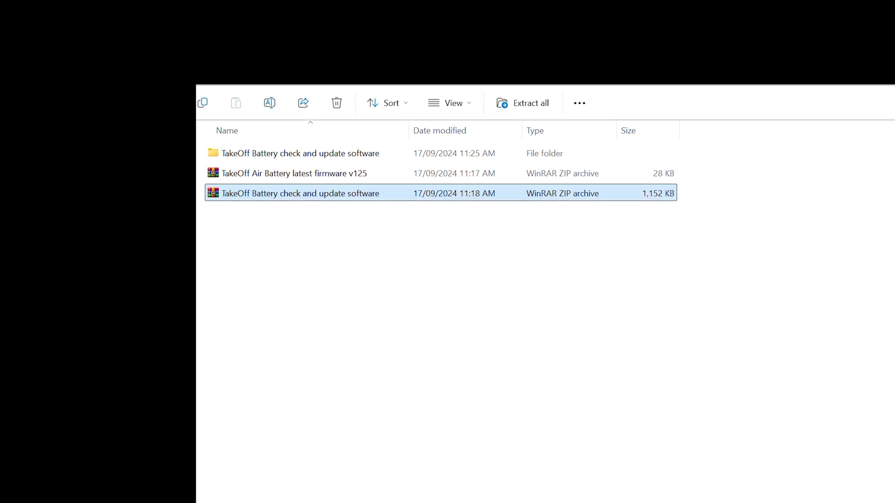
{"action": "right_click", "coordinate": [300, 180]}
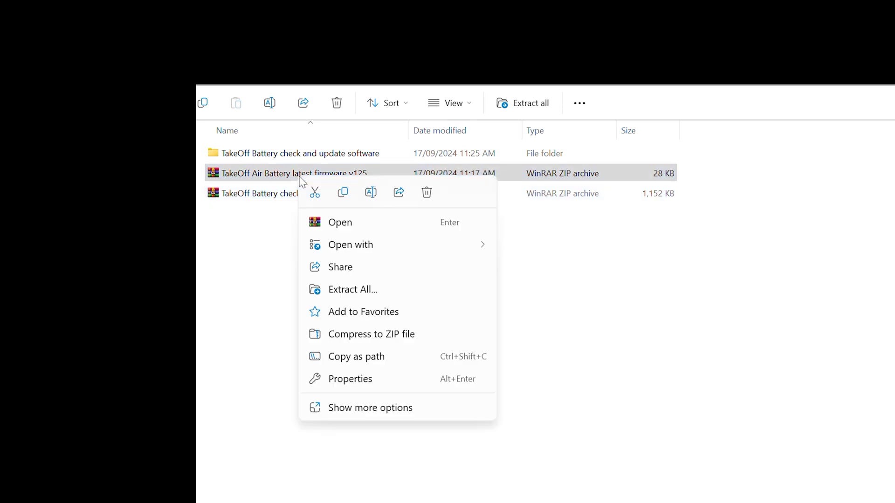
{"action": "left_click", "coordinate": [370, 290]}
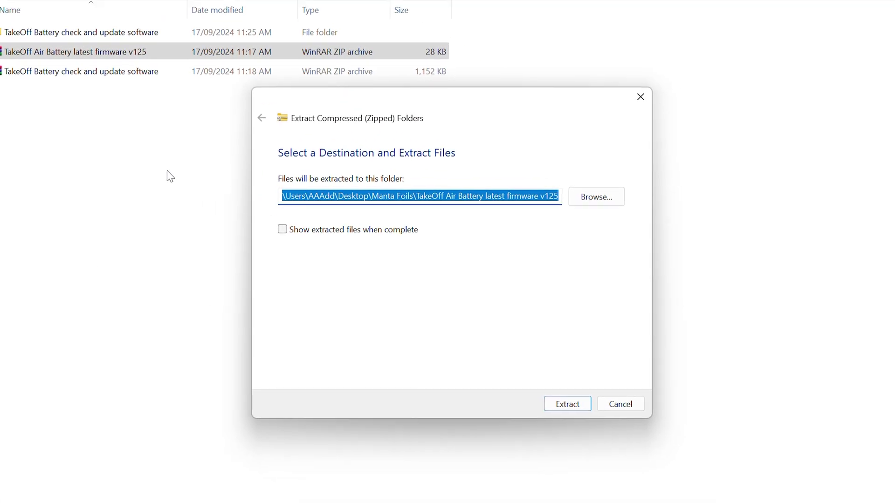
{"action": "left_click", "coordinate": [513, 373]}
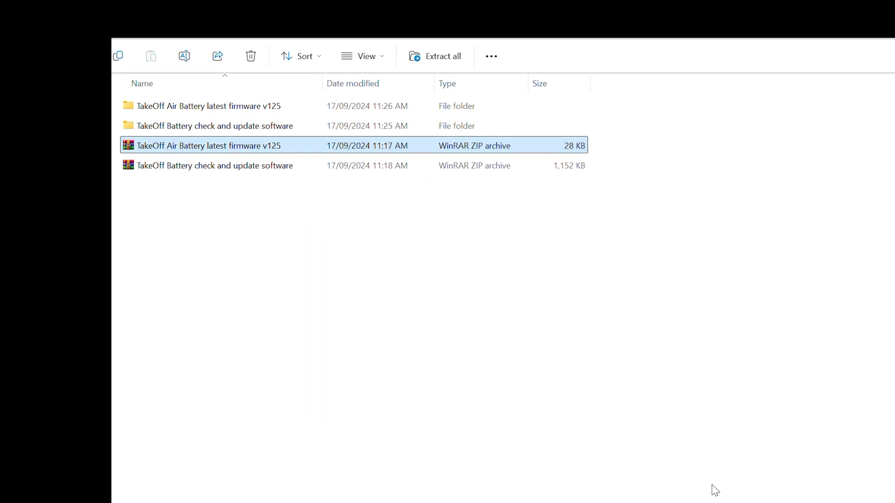
- Open the extracted firmware v125 folder
{"action": "double_click", "coordinate": [300, 175]}
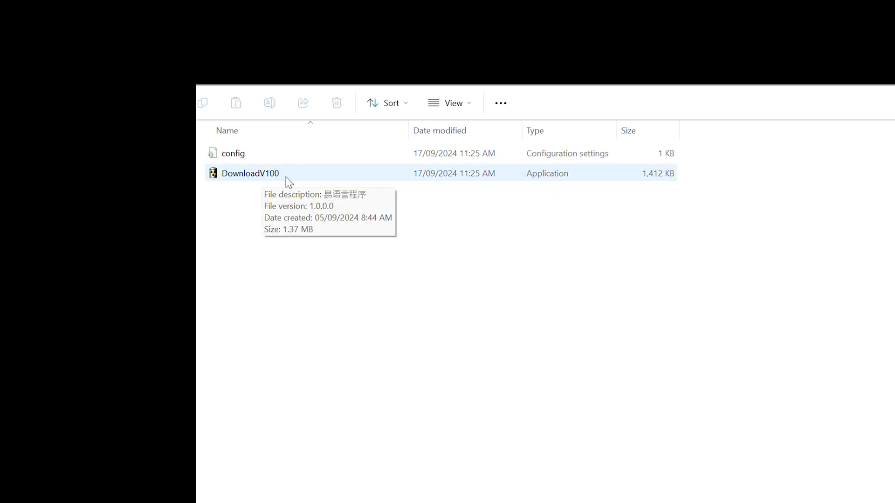
{"action": "key", "text": "alt+Left"}
{"action": "left_click", "coordinate": [329, 160]}
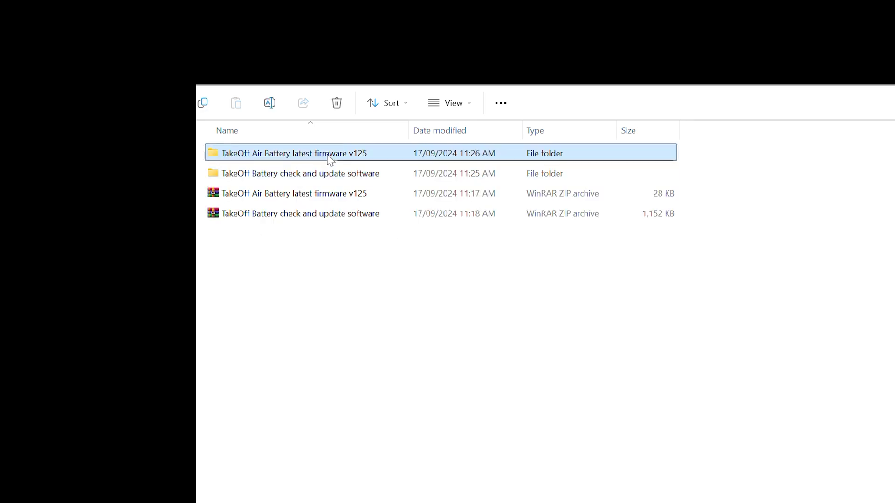
{"action": "double_click", "coordinate": [329, 160]}
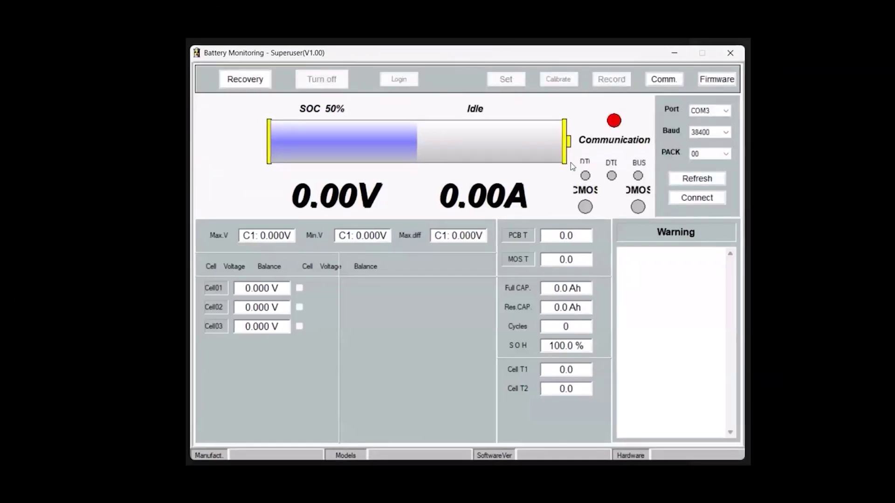
- Connect to the battery on COM3 to load its readings (12.47V, SOC 100%)
{"action": "left_click", "coordinate": [708, 201]}
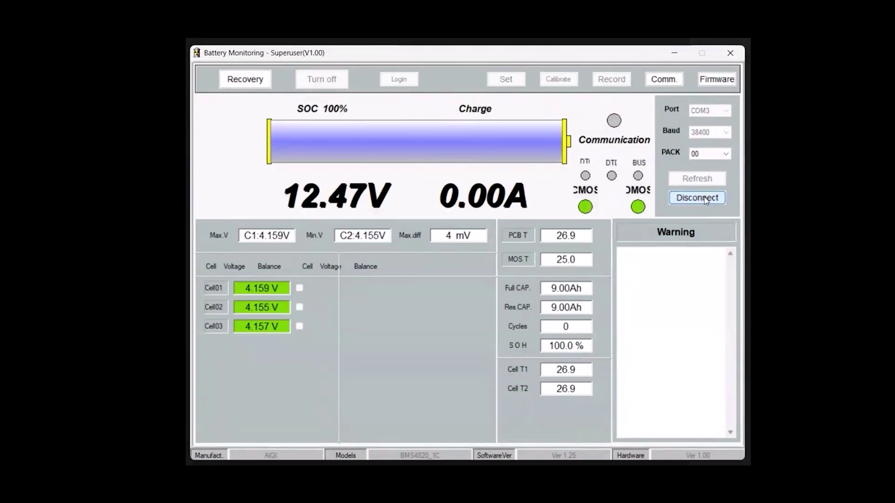
- Flash BMS1260_03V125.bin from Downloads onto the battery BMS, then close the Firmware window
{"action": "left_click", "coordinate": [712, 80]}
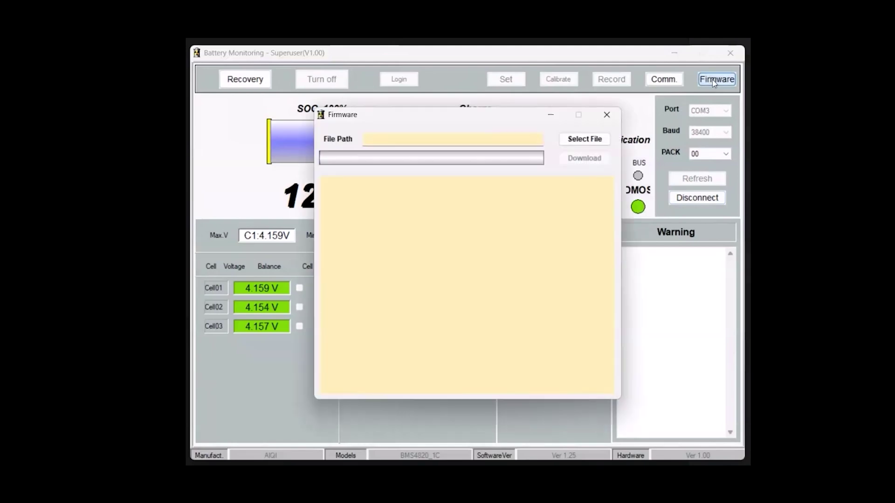
{"action": "left_click", "coordinate": [584, 139]}
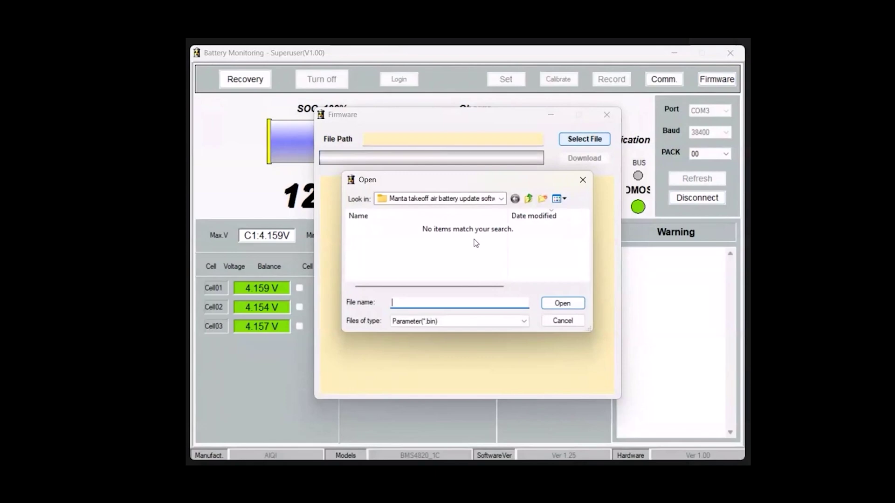
{"action": "left_click", "coordinate": [528, 200]}
{"action": "double_click", "coordinate": [432, 242]}
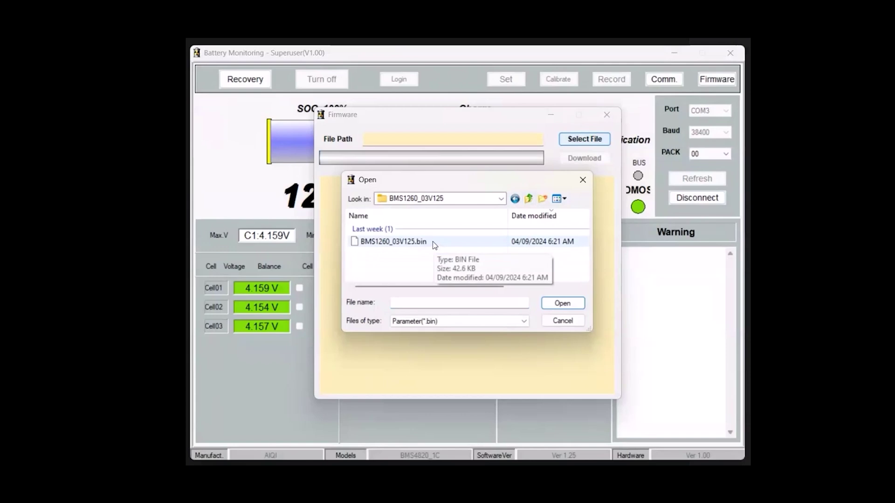
{"action": "double_click", "coordinate": [433, 242]}
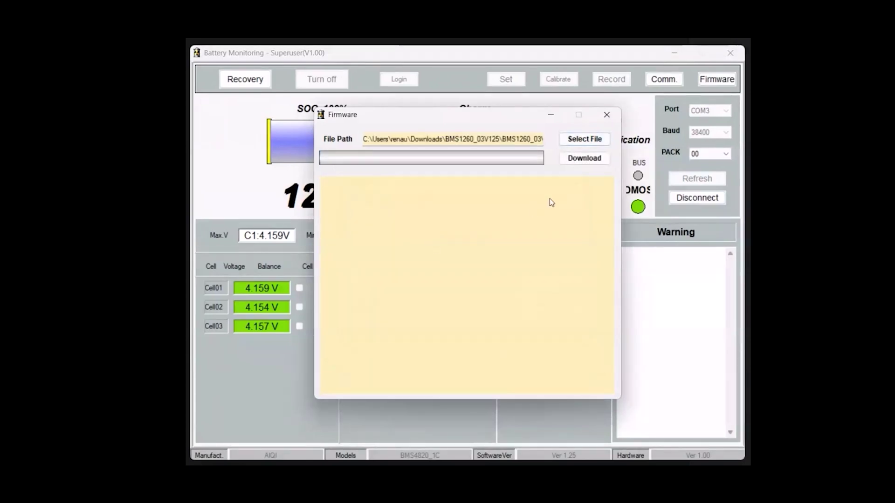
{"action": "left_click", "coordinate": [586, 161]}
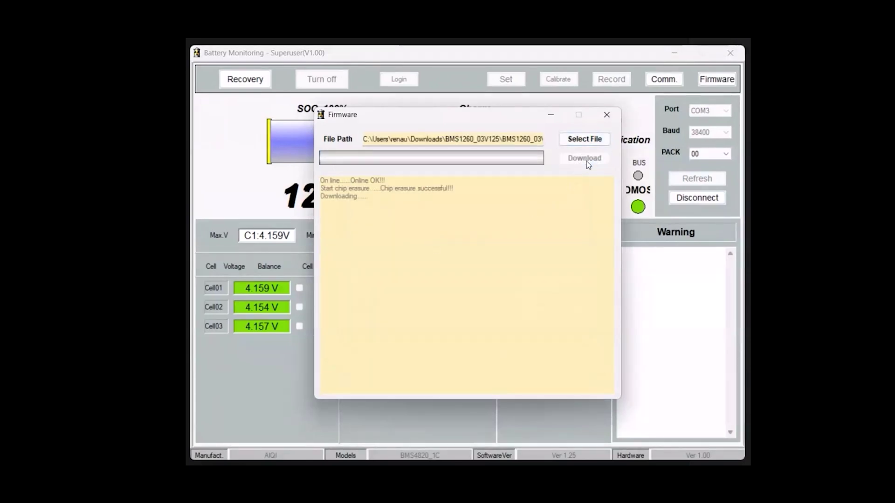
{"action": "left_click", "coordinate": [606, 114]}
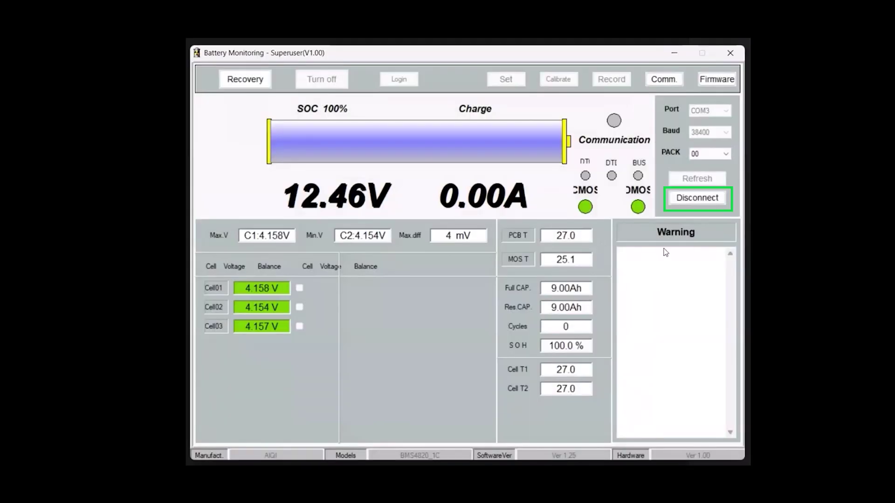
- Disconnect and reconnect the battery so readings reload at 12.46V, cells 4.154–4.158 V
{"action": "left_click", "coordinate": [707, 196]}
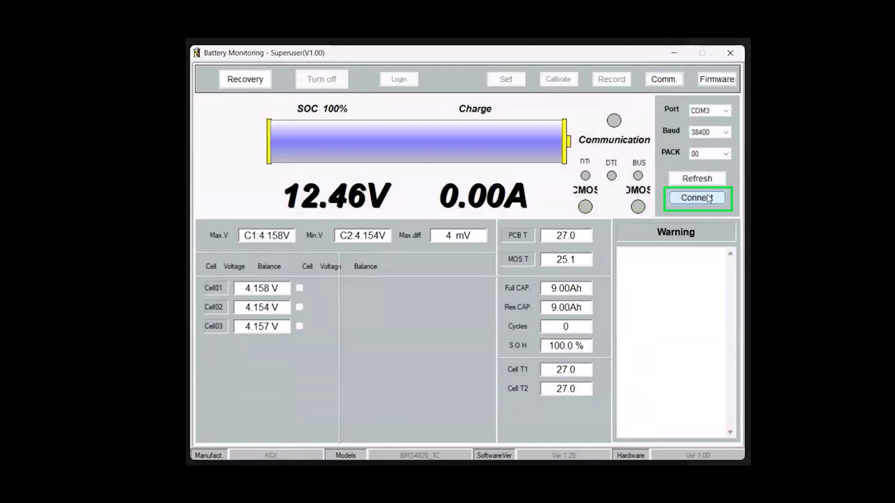
{"action": "left_click", "coordinate": [708, 198]}
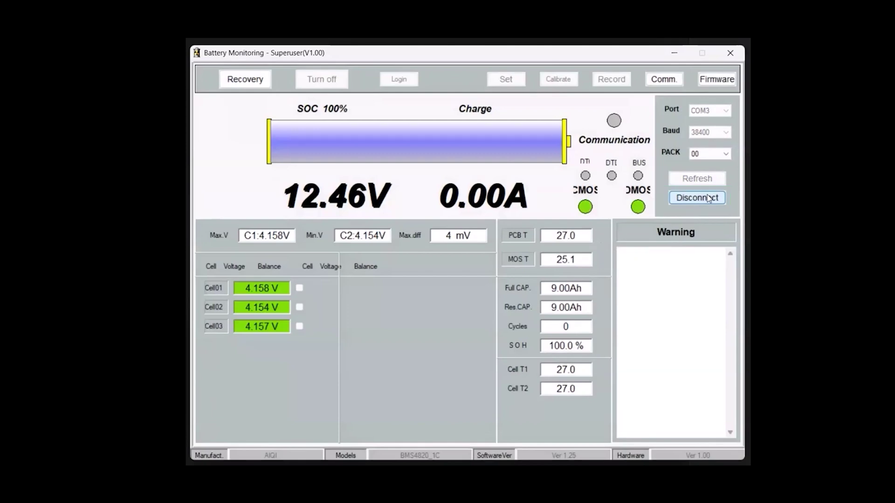